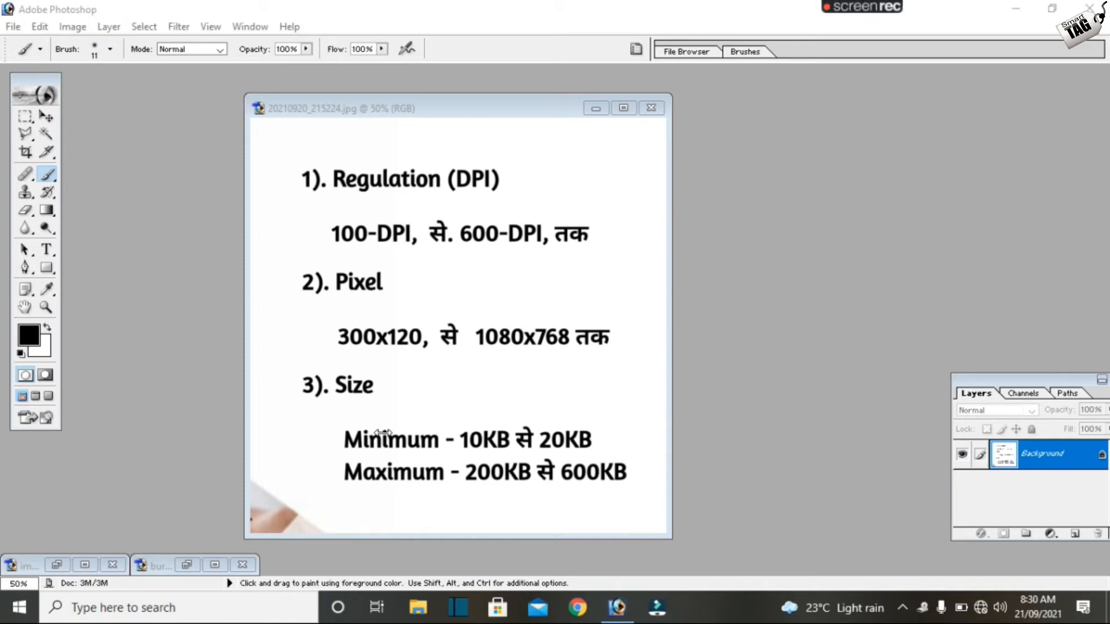
Step: Brush freehand marks around the Regulation and Pixel headings and underline 300x120 on the notes image
click(309, 177)
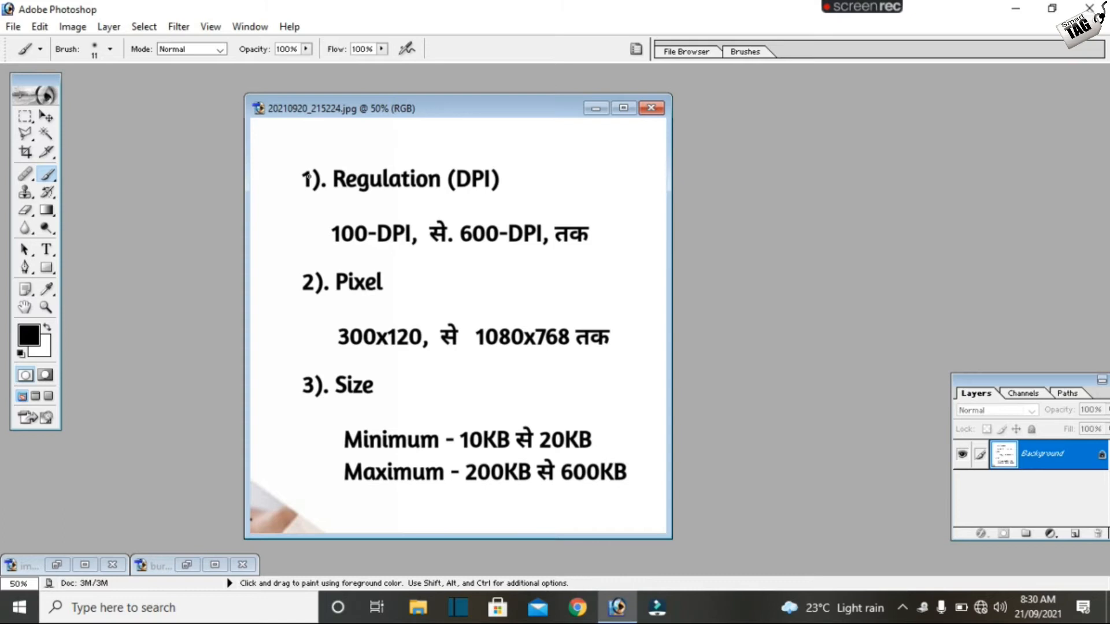
mouse_move(294, 176)
mouse_down()
mouse_move(451, 182)
mouse_move(275, 189)
mouse_up()
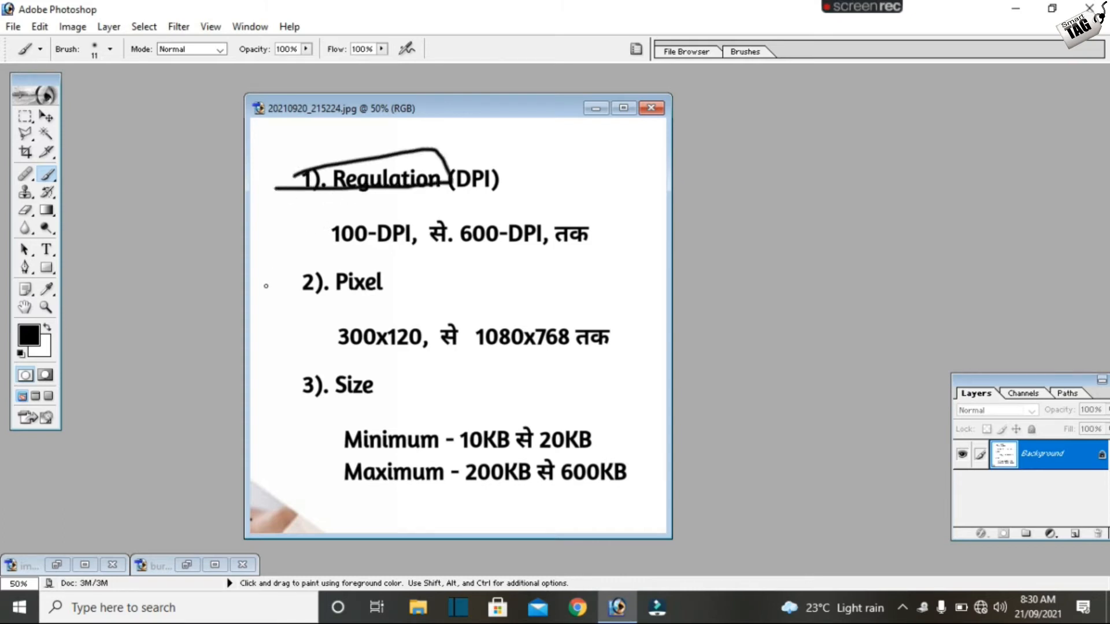
mouse_move(293, 280)
mouse_down()
mouse_move(348, 260)
mouse_move(392, 278)
mouse_move(379, 299)
mouse_move(297, 284)
mouse_up()
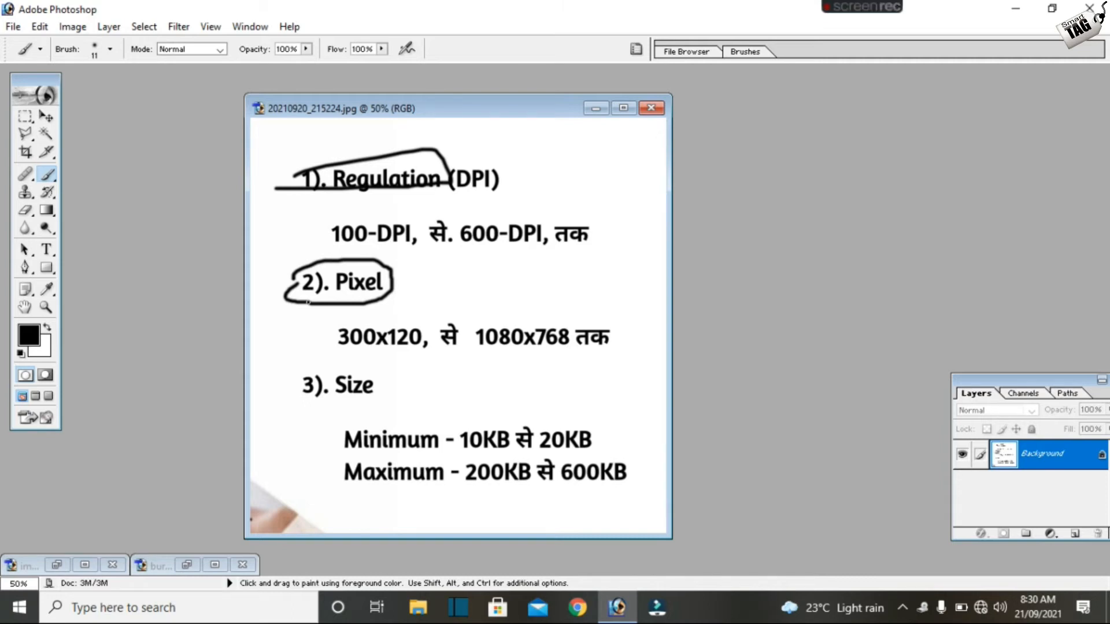
drag(335, 353, 426, 361)
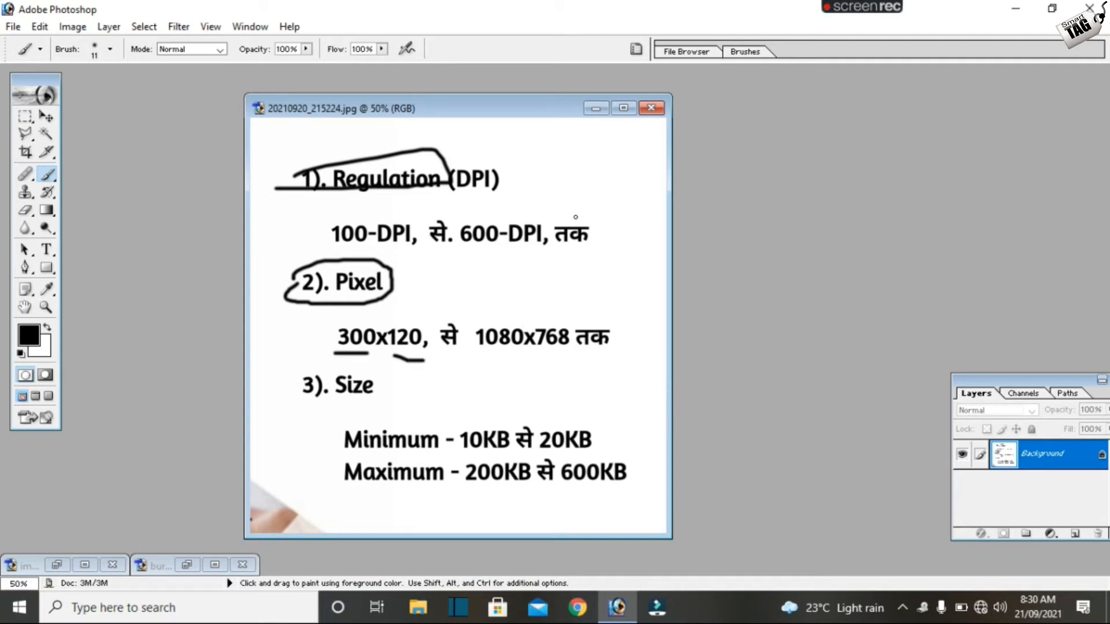
Step: Paint ticked photo and signature boxes beside the notes, add an arrow under Regulation, and underline 300x120 again
mouse_move(563, 141)
mouse_down()
mouse_move(564, 182)
mouse_move(616, 193)
mouse_move(613, 131)
mouse_move(570, 133)
mouse_move(621, 166)
mouse_move(619, 192)
mouse_move(665, 165)
mouse_up()
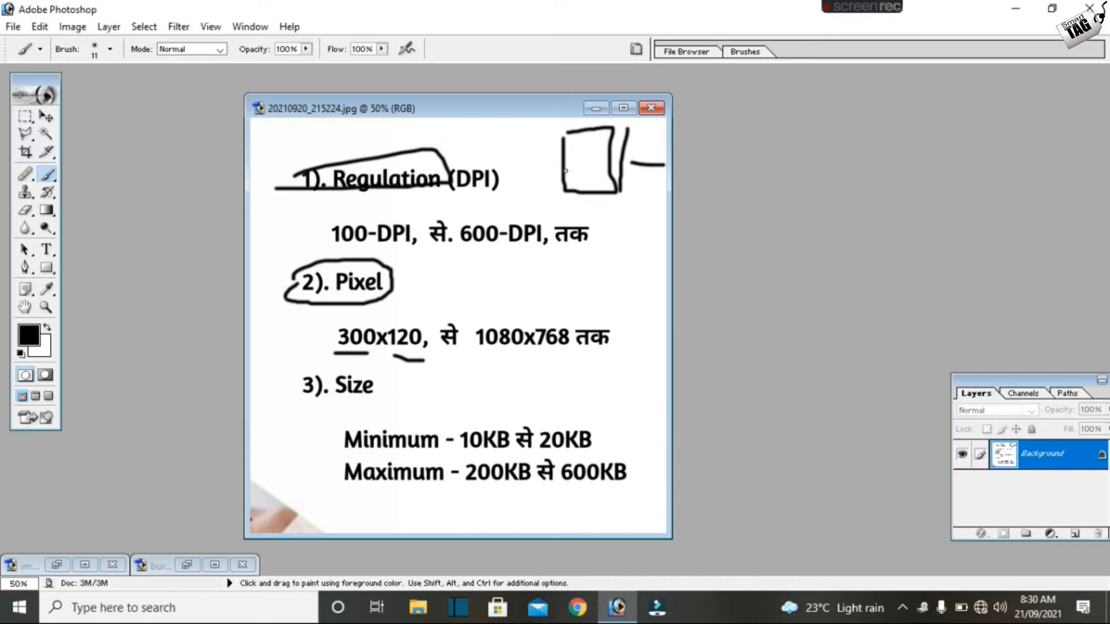
mouse_move(576, 208)
mouse_down()
mouse_move(622, 209)
mouse_move(597, 258)
mouse_up()
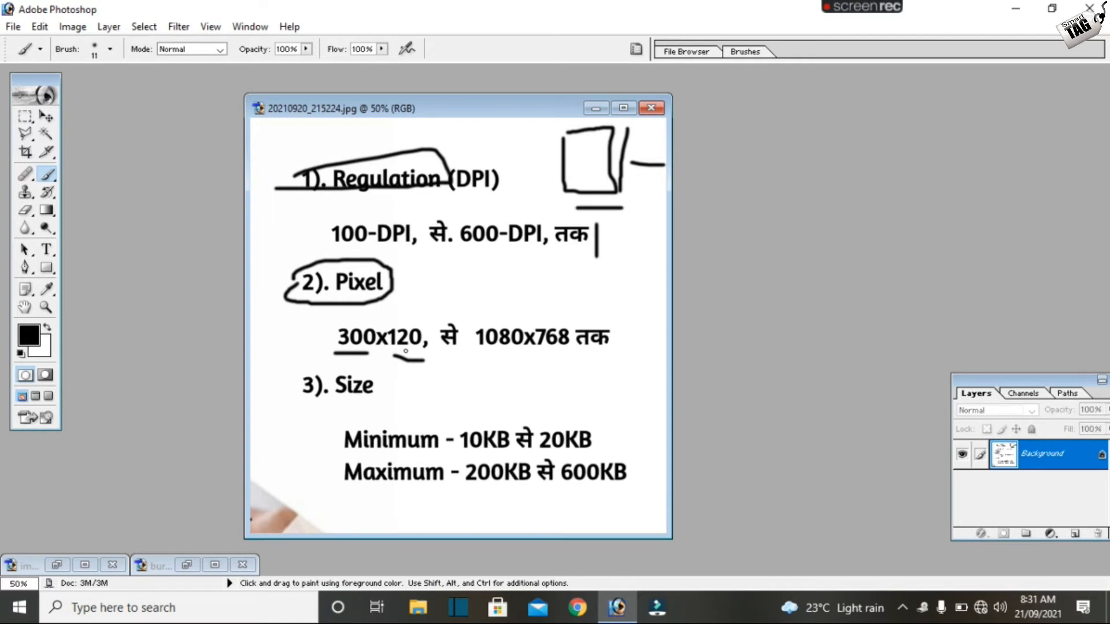
mouse_move(553, 272)
mouse_down()
mouse_move(615, 272)
mouse_move(614, 291)
mouse_move(554, 271)
mouse_up()
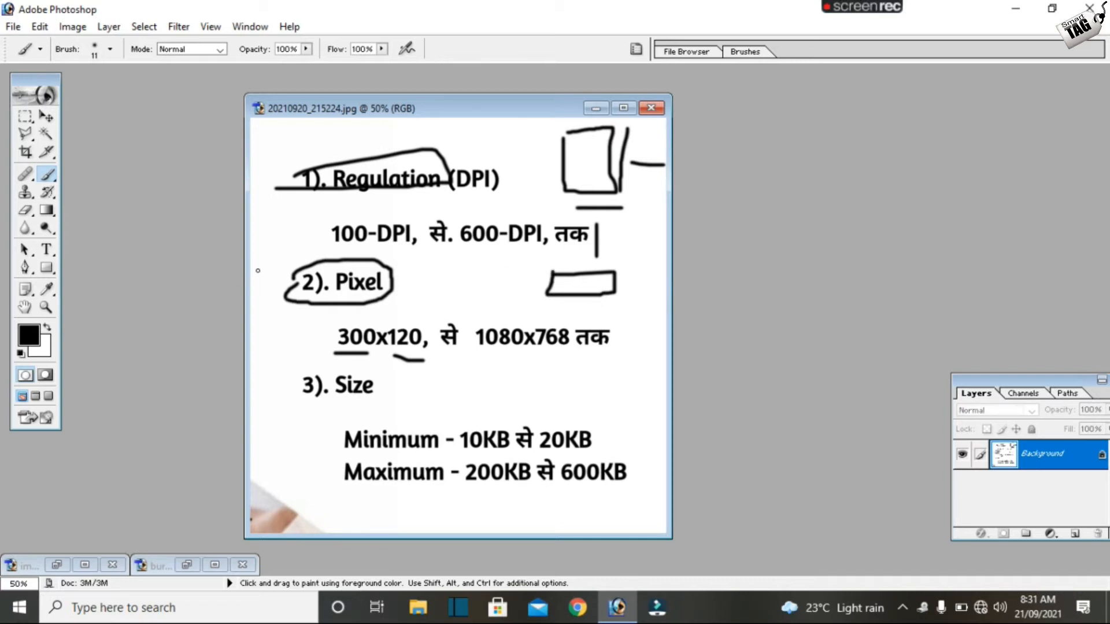
mouse_move(293, 217)
mouse_down()
mouse_move(307, 199)
mouse_move(311, 210)
mouse_up()
mouse_move(536, 159)
mouse_down()
mouse_move(561, 190)
mouse_move(594, 147)
mouse_up()
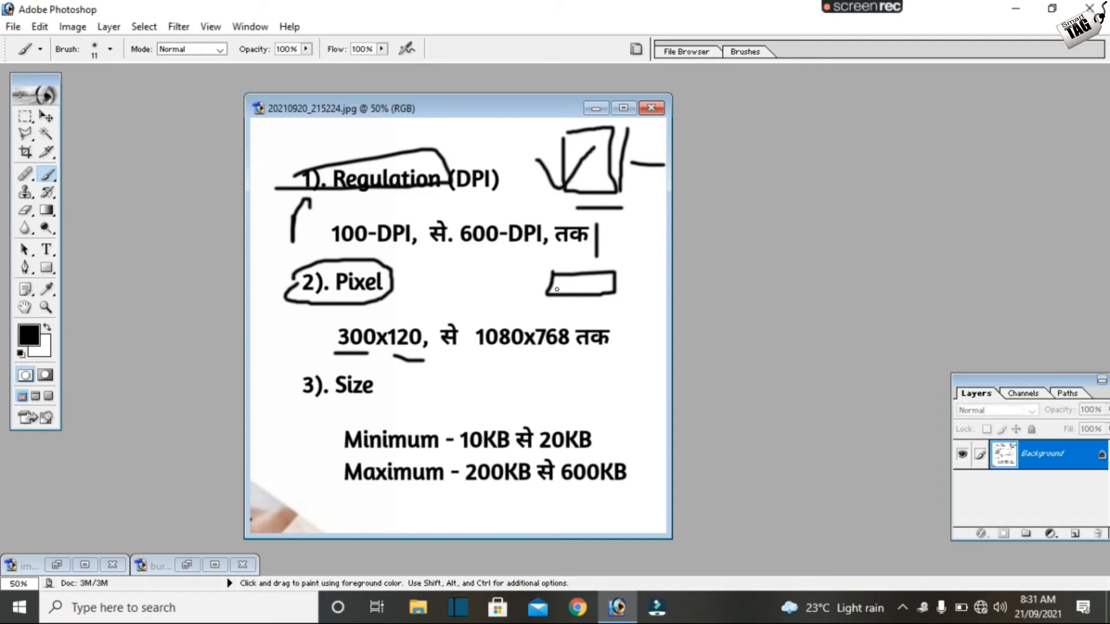
mouse_move(559, 286)
mouse_down()
mouse_move(574, 308)
mouse_move(621, 263)
mouse_up()
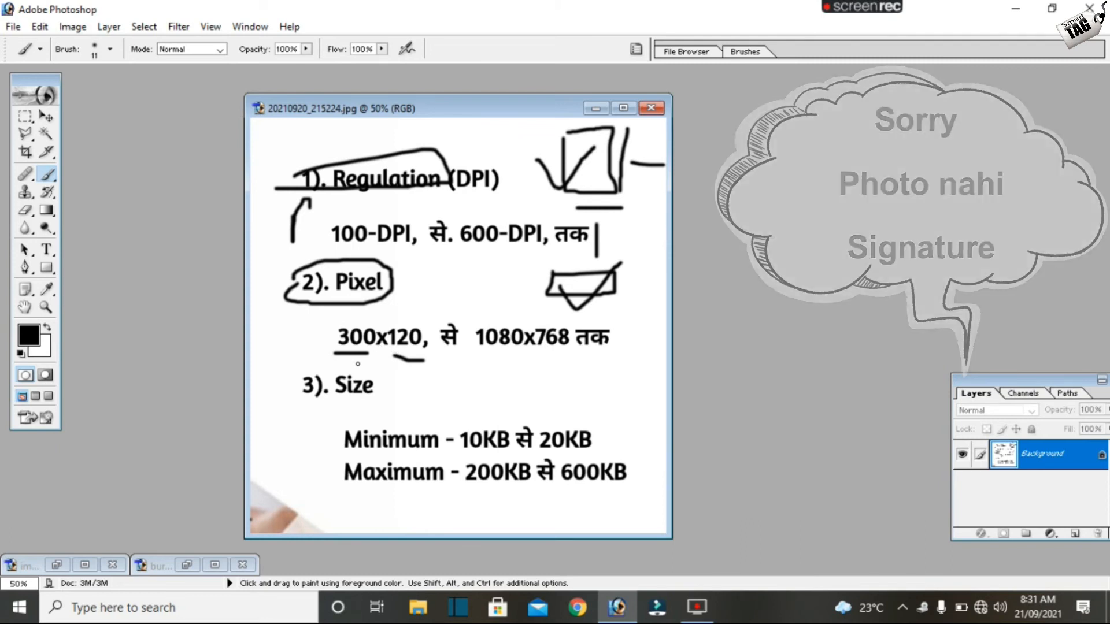
drag(341, 367, 443, 360)
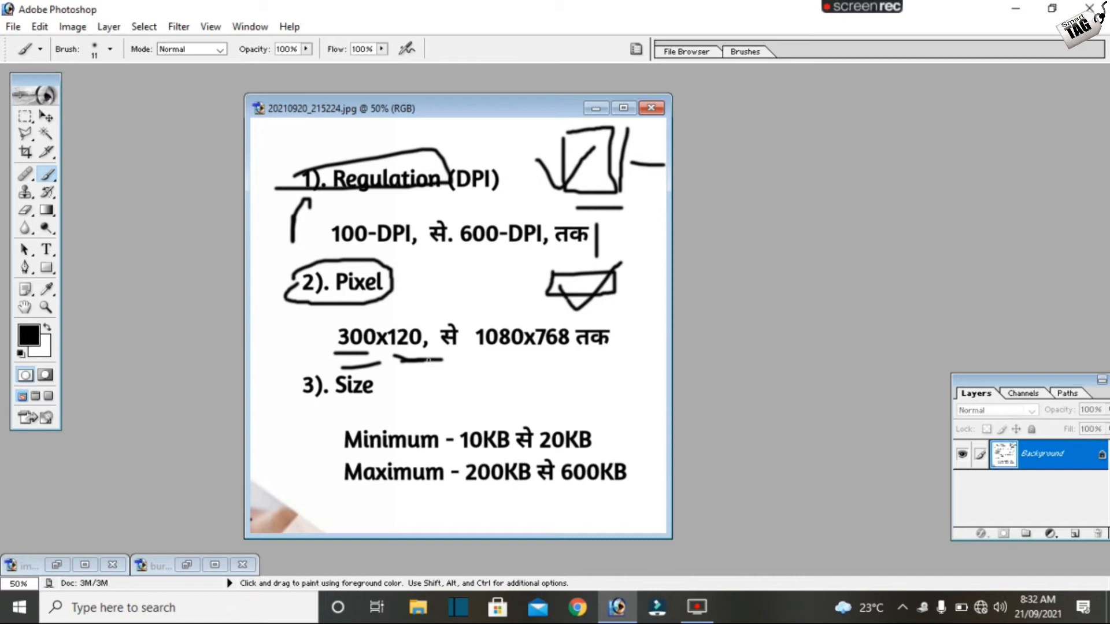
Step: Outline the minimum and maximum size lines and circle the Regulation and Pixel sections with the Brush
mouse_move(318, 429)
mouse_down()
mouse_move(477, 392)
mouse_move(666, 414)
mouse_up()
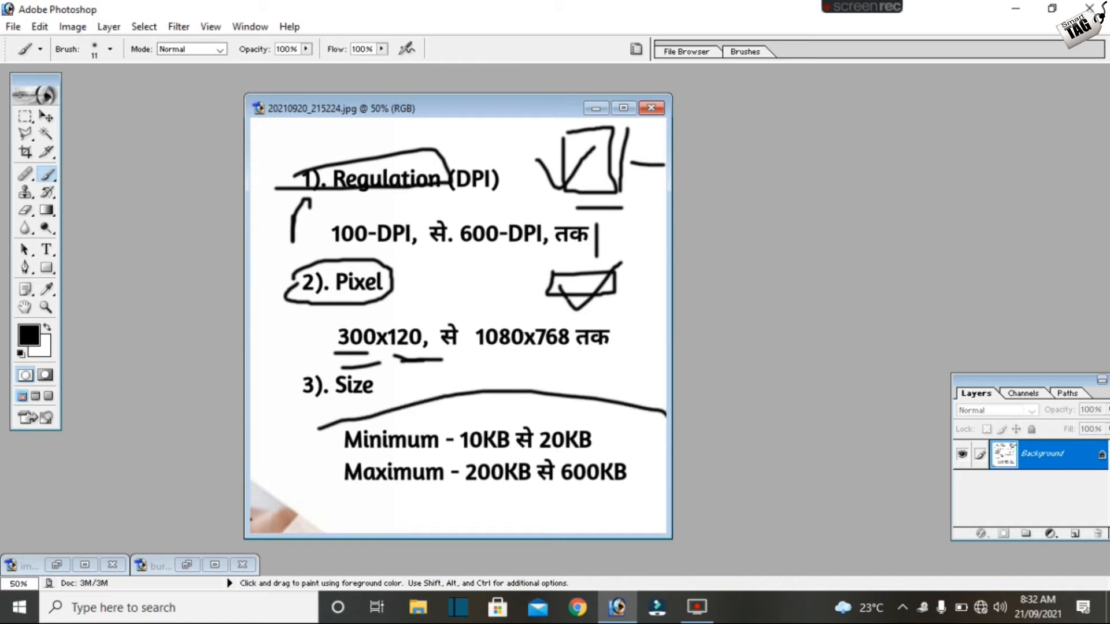
drag(251, 523, 306, 530)
mouse_move(251, 418)
mouse_down()
mouse_move(273, 401)
mouse_move(291, 429)
mouse_move(324, 433)
mouse_move(314, 485)
mouse_move(666, 523)
mouse_up()
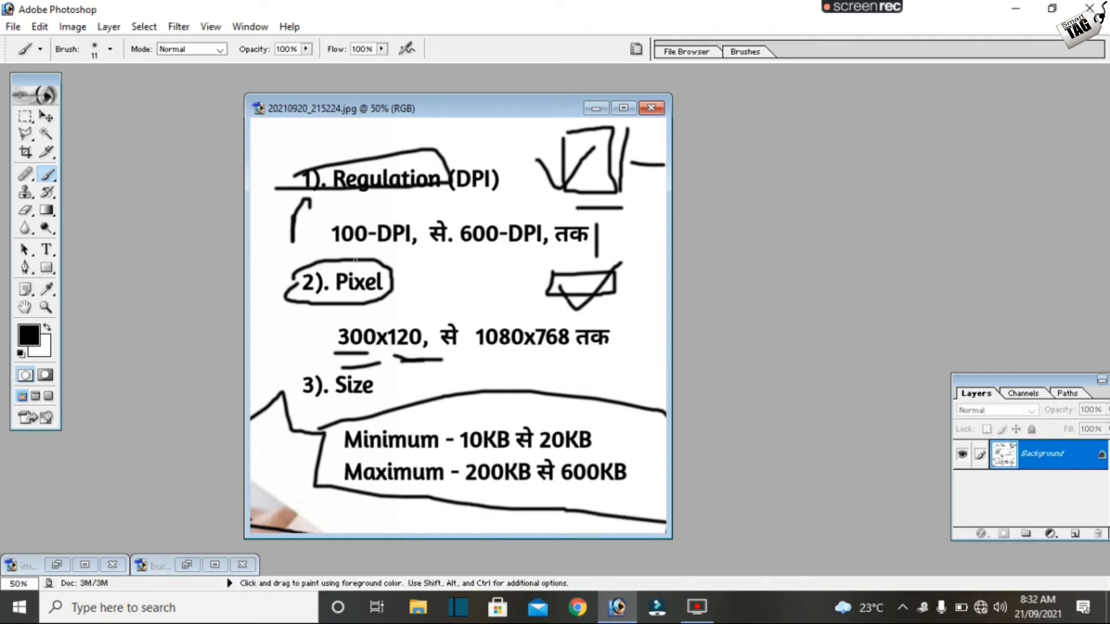
drag(276, 155, 251, 290)
mouse_move(250, 363)
mouse_down()
mouse_move(293, 392)
mouse_move(552, 345)
mouse_move(489, 131)
mouse_move(251, 215)
mouse_up()
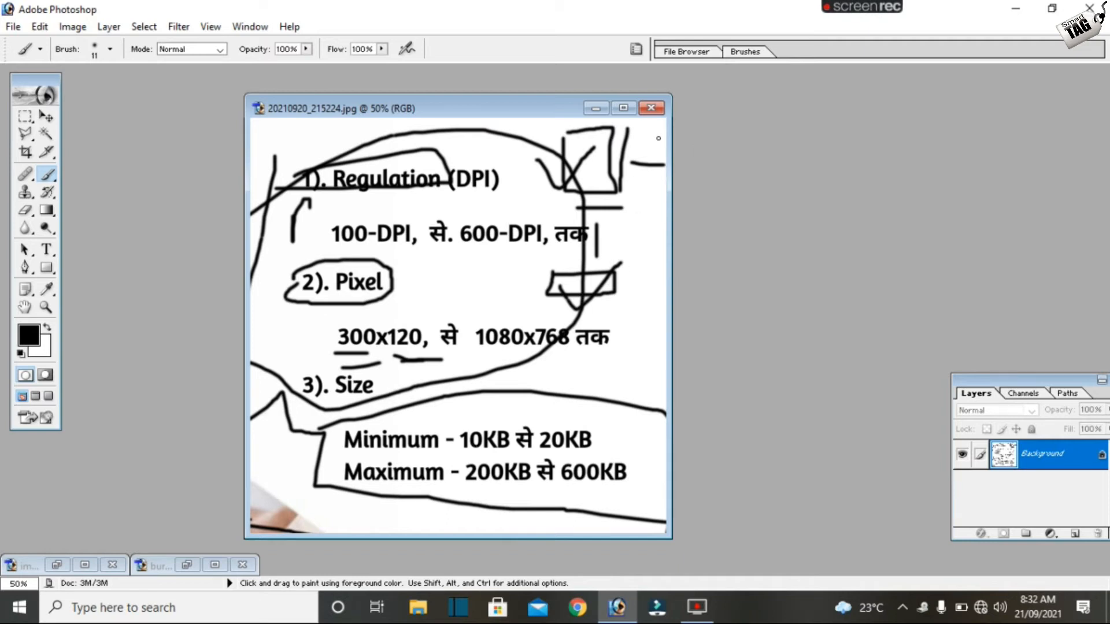
Step: Close the notes image without saving its changes and restore the images (5).jpeg photo window in the workspace
click(651, 108)
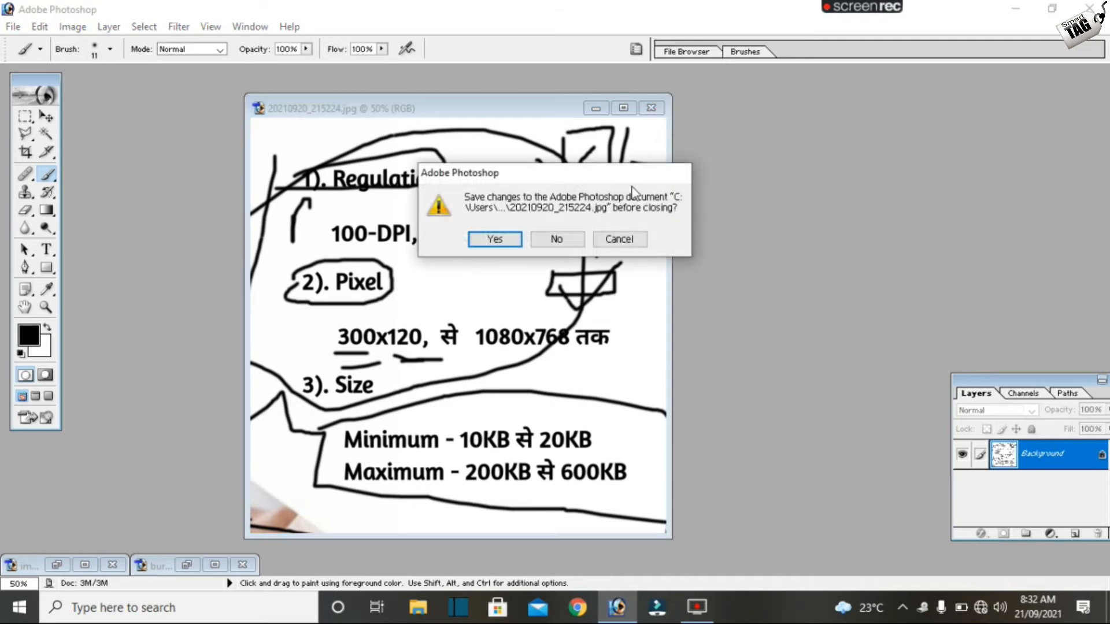
click(556, 241)
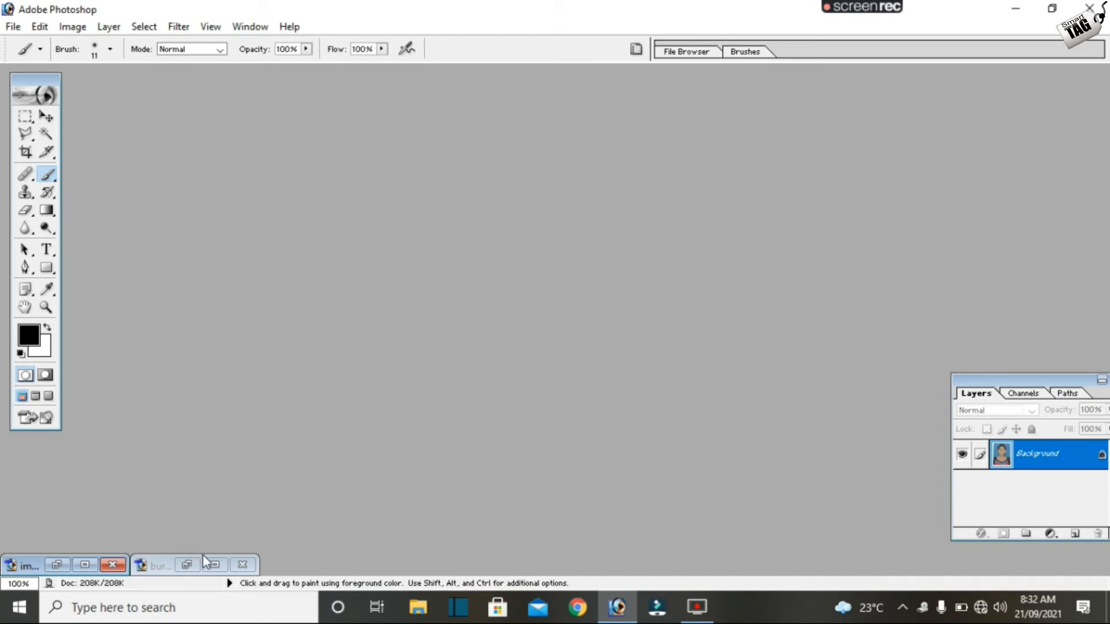
click(186, 564)
drag(196, 95, 408, 115)
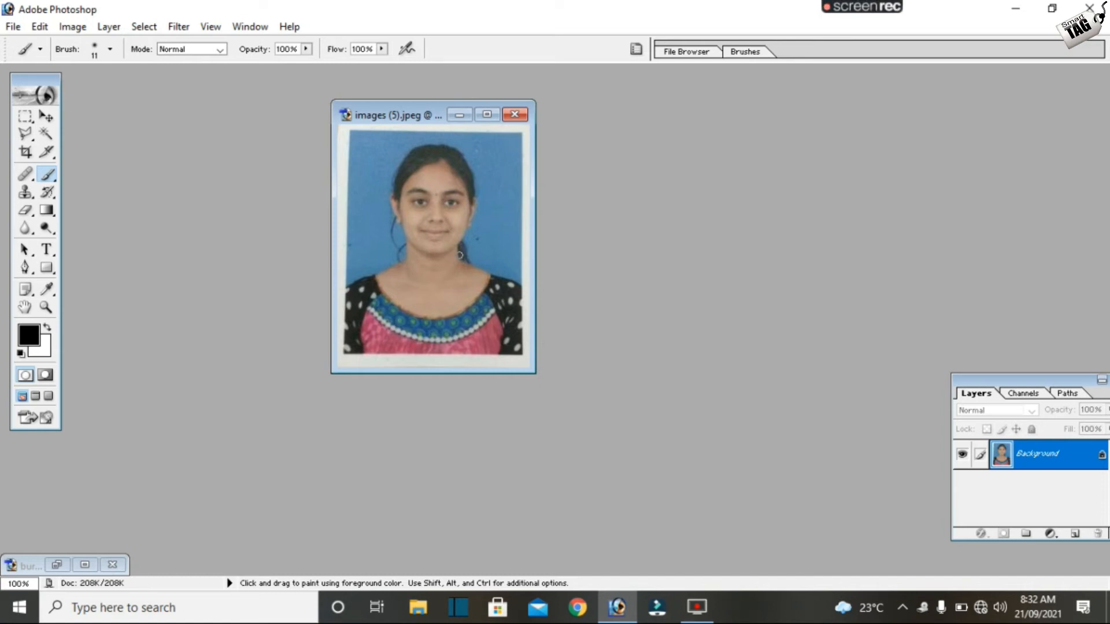
Step: Open the photo's Image Size settings, toggle Constrain Proportions on and off again, and select the pixel width for editing
right_click(351, 119)
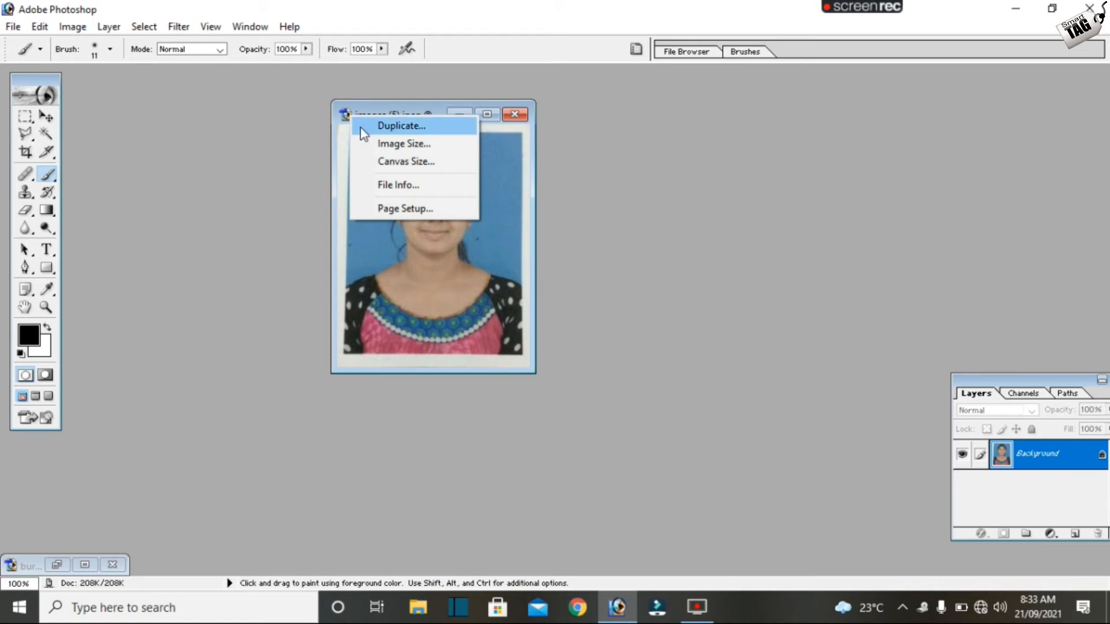
click(379, 144)
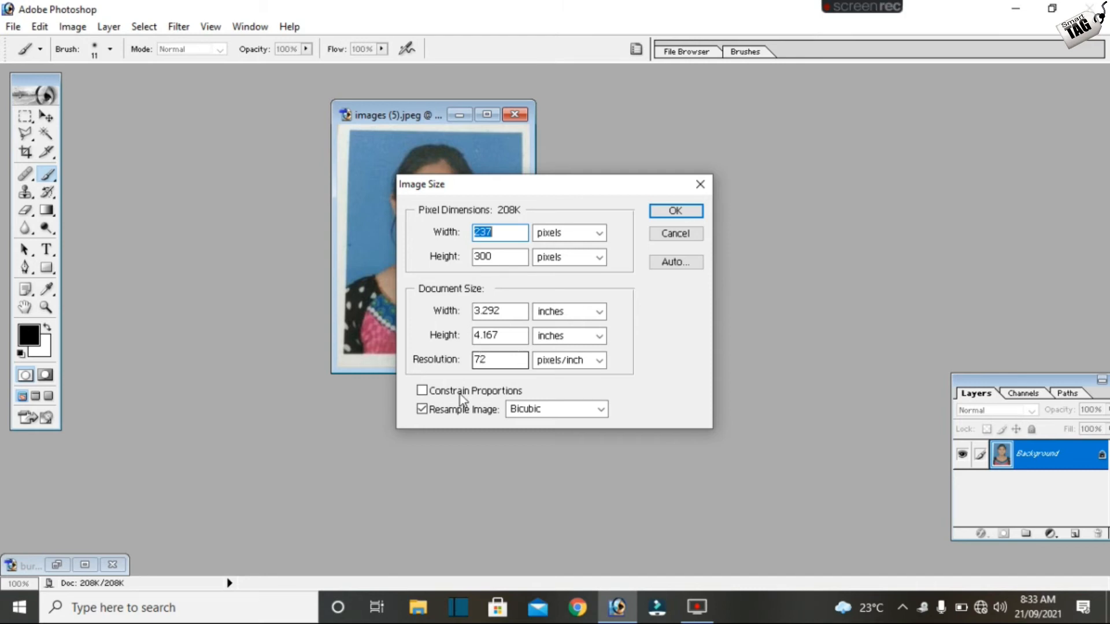
click(442, 394)
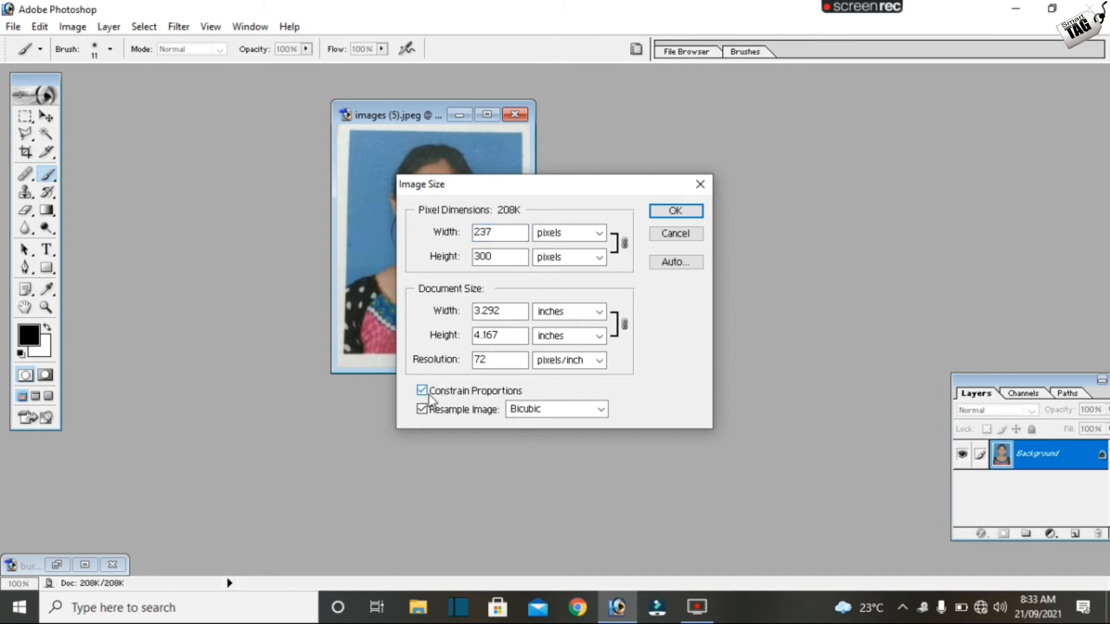
click(422, 393)
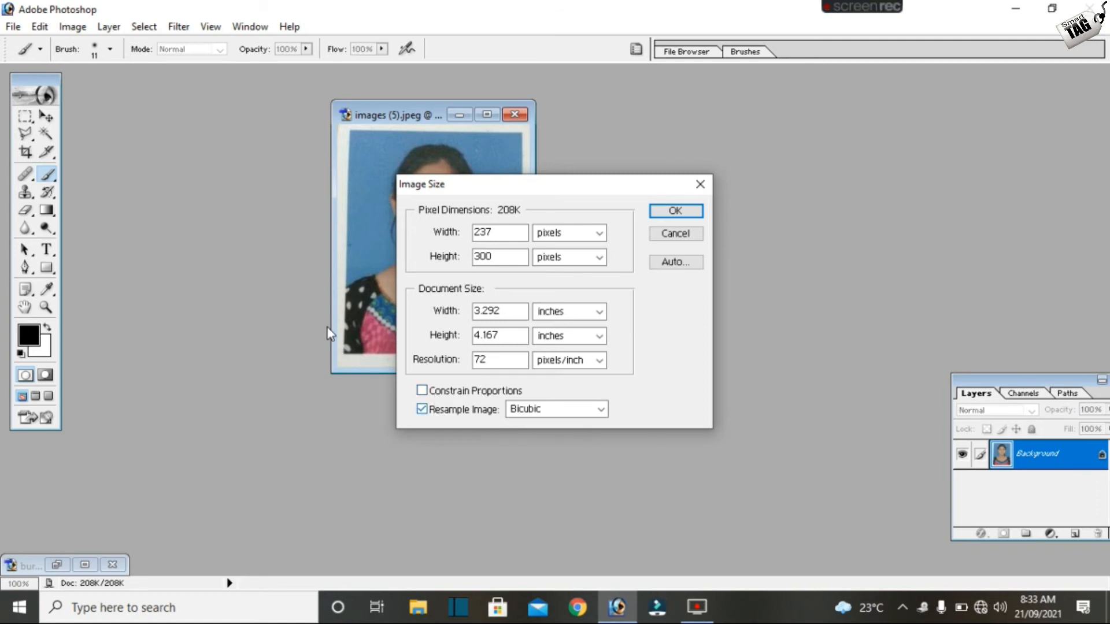
double_click(495, 232)
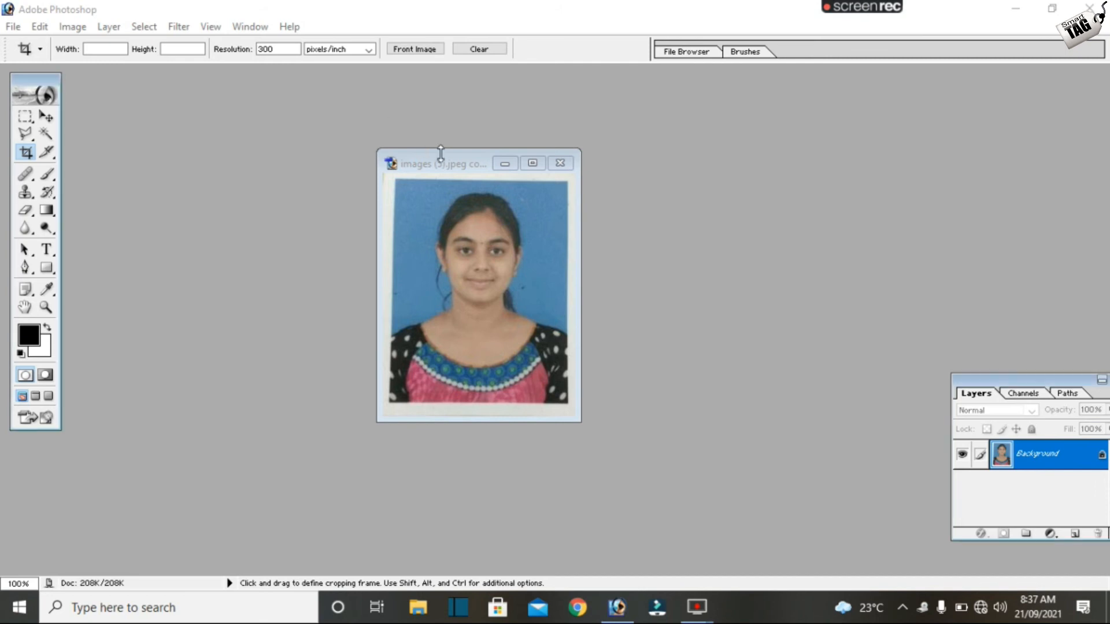
Step: Save the photo copy to the Desktop as a JPEG named 1 with quality 5 (Medium)
key(ctrl+shift+s)
click(369, 149)
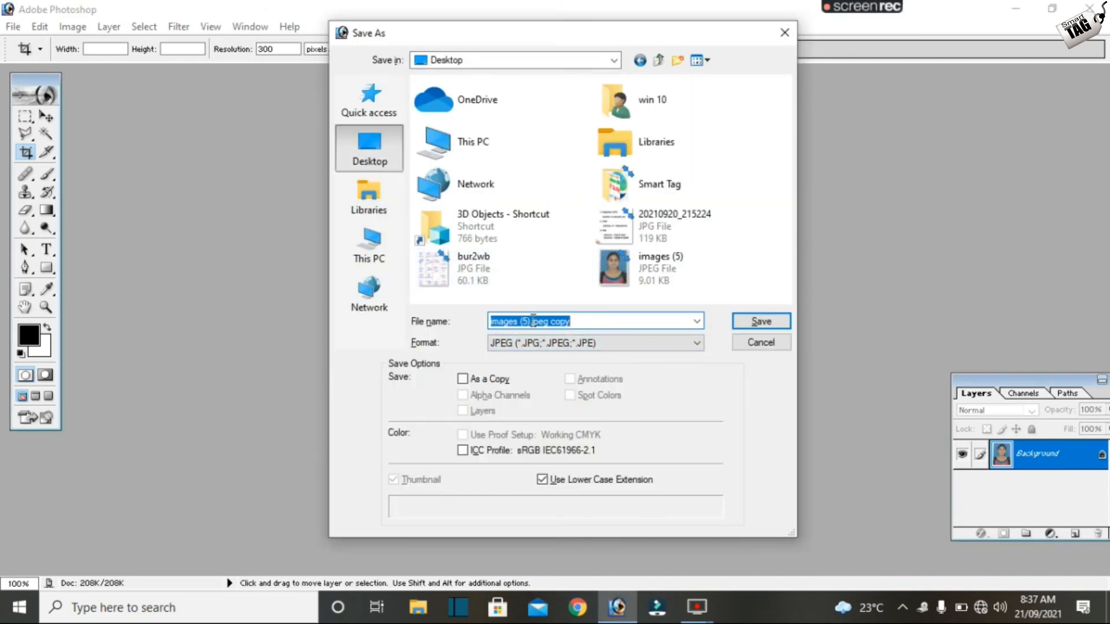
click(556, 347)
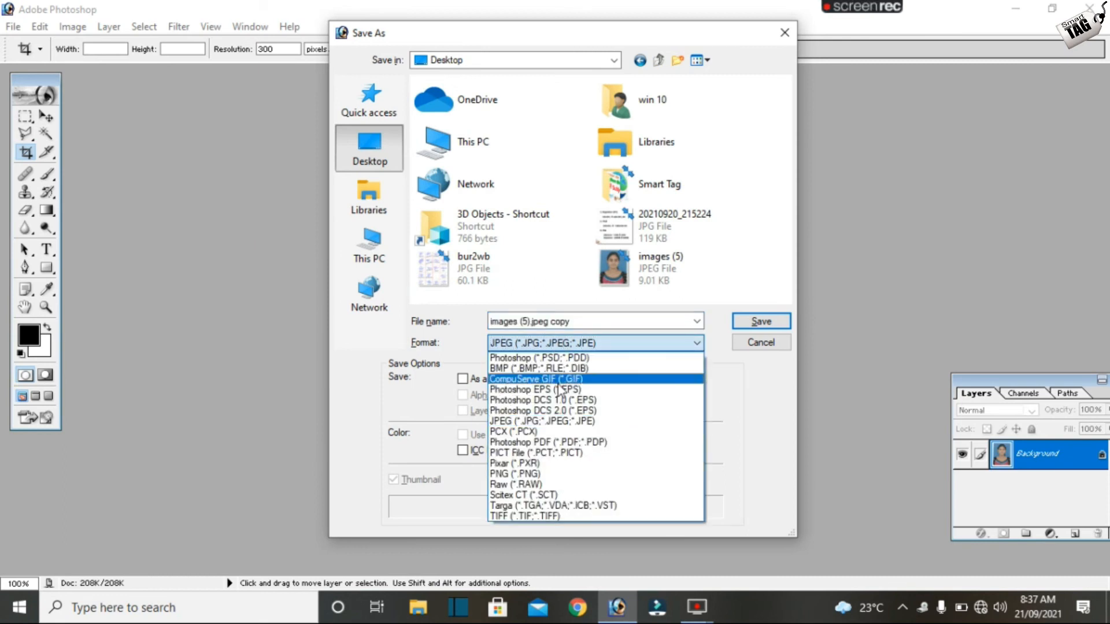
click(570, 424)
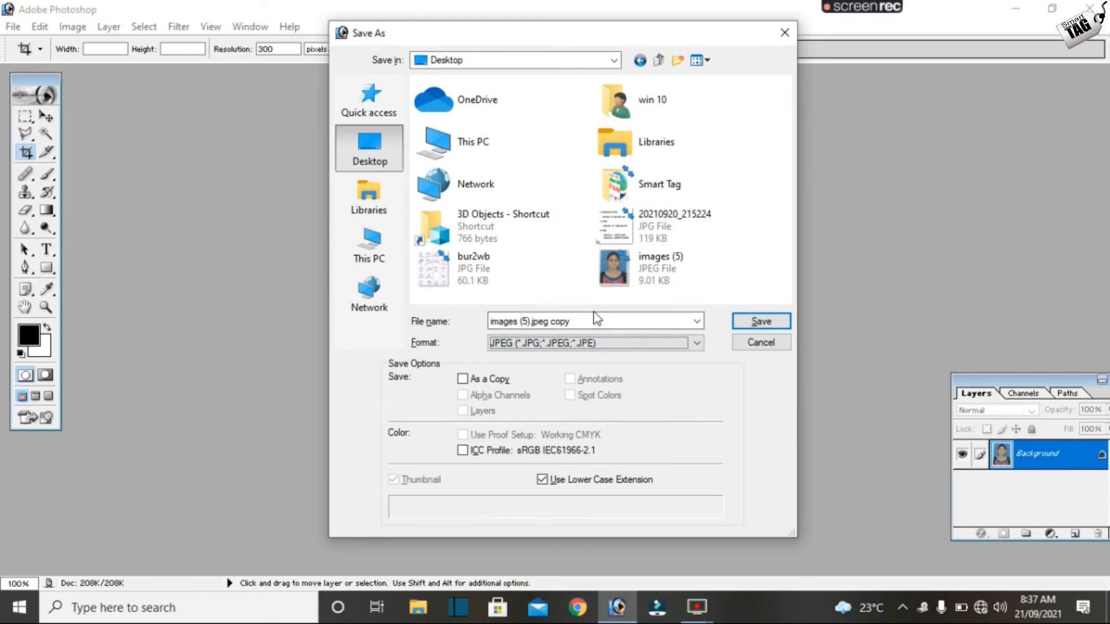
click(595, 319)
text(1)
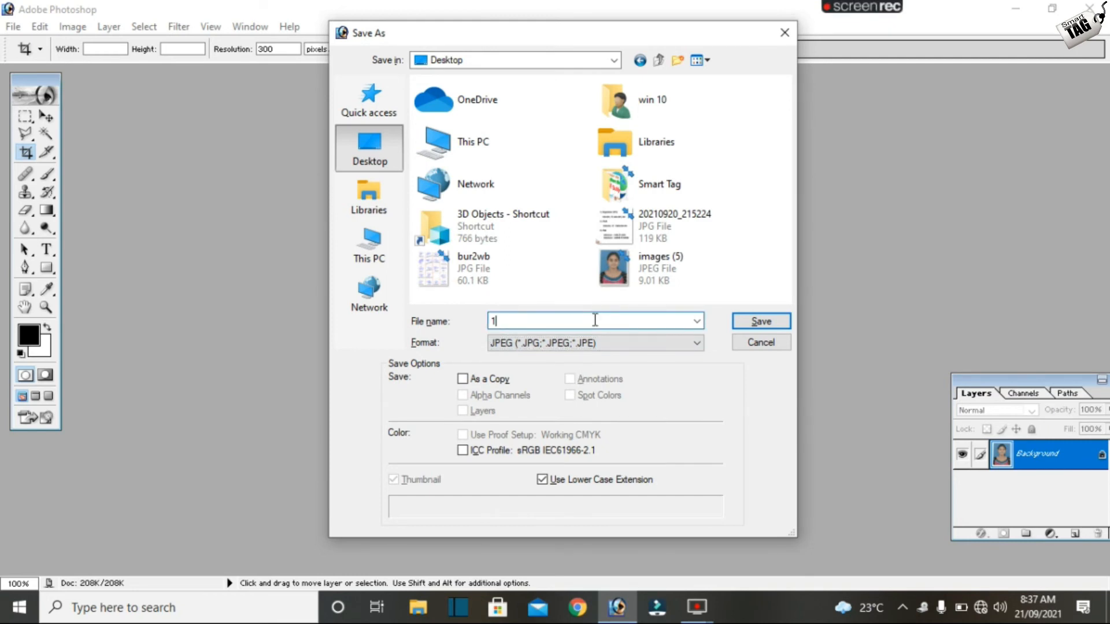
click(745, 326)
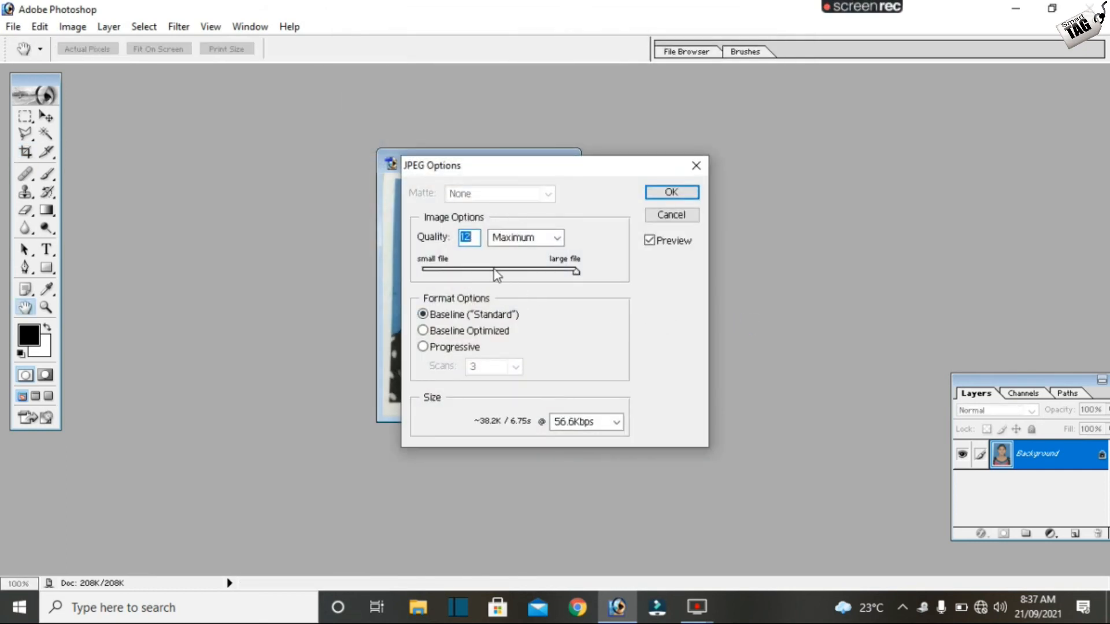
click(493, 269)
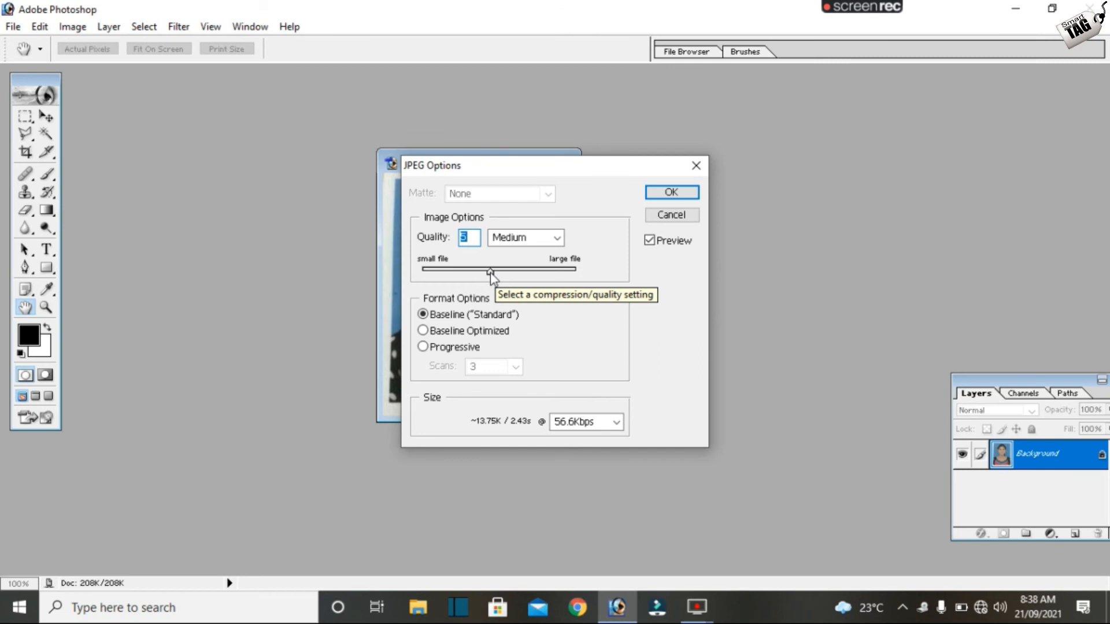
click(667, 194)
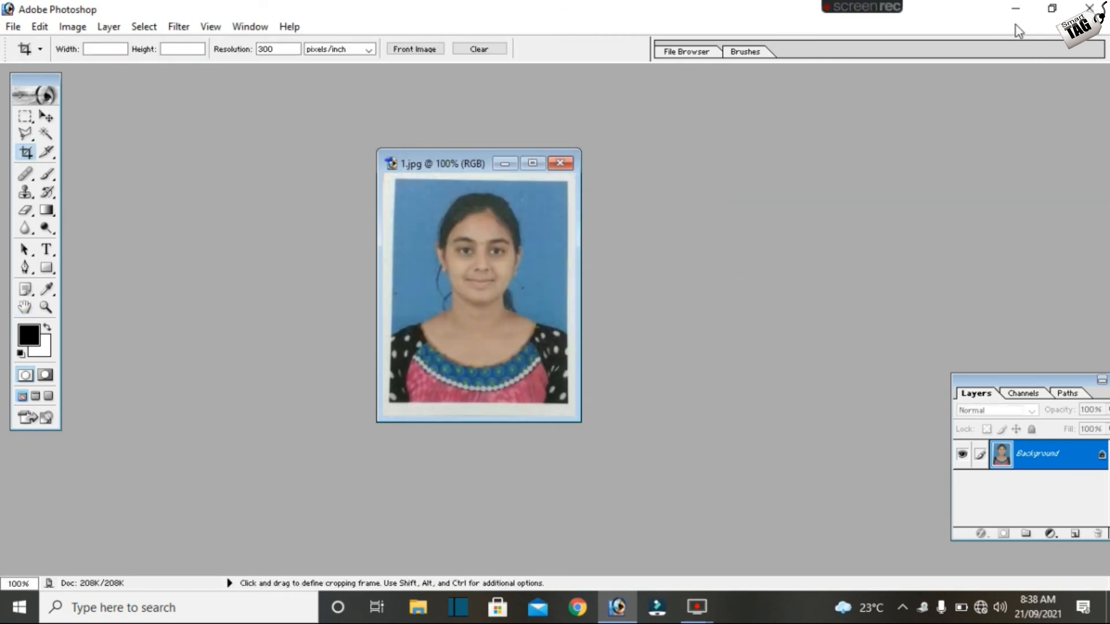
Step: View the saved file 1 on the Windows desktop and return to Photoshop
click(1016, 8)
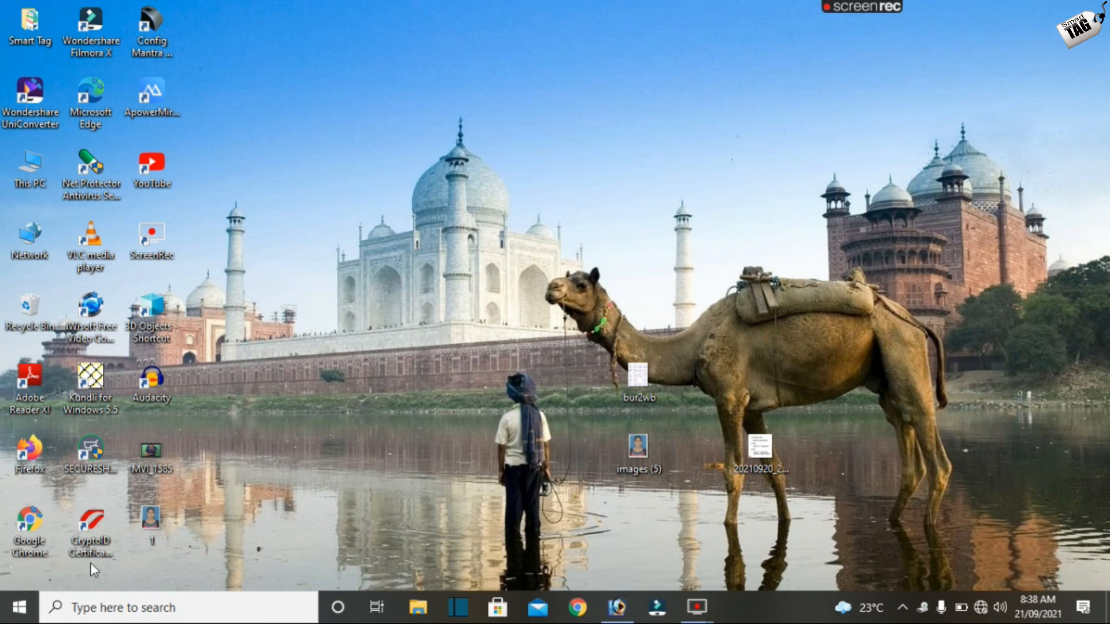
click(617, 607)
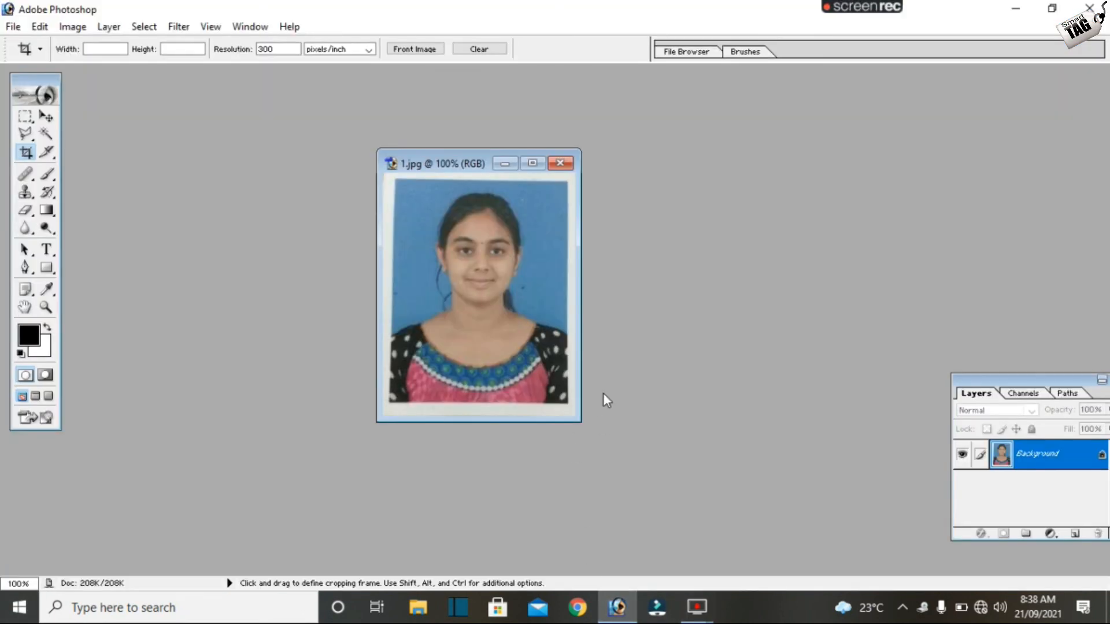